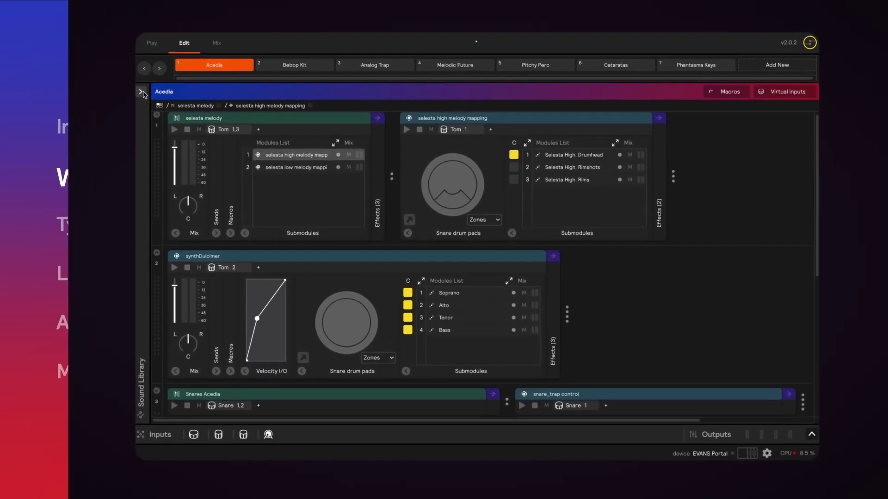
# Step: Add a Note controller to row 2 and name it 'THIS IS A MODULE!'
pyautogui.click(416, 147)
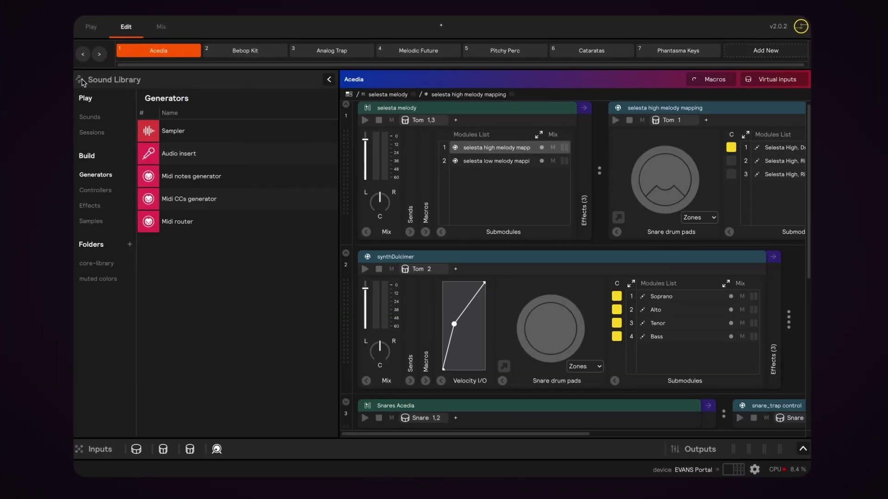
pyautogui.click(102, 190)
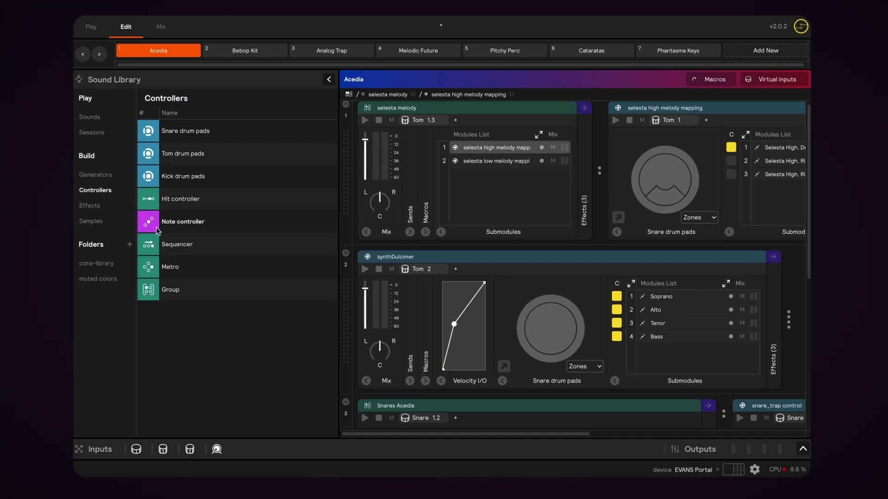
pyautogui.moveTo(153, 222); pyautogui.dragTo(389, 259)
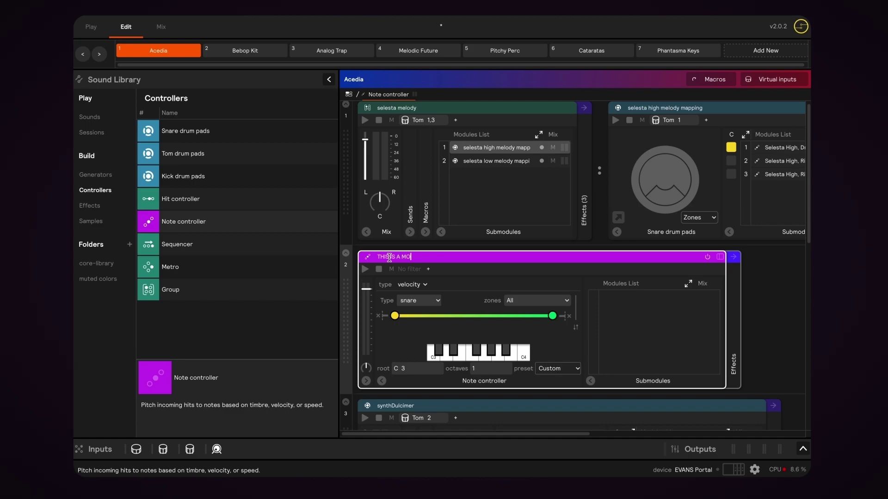
pyautogui.write('!')
# Step: Add a Sequencer and a Sampler as submodules, placing another Sampler inside the Sequencer
pyautogui.moveTo(188, 237); pyautogui.dragTo(619, 300)
pyautogui.click(95, 175)
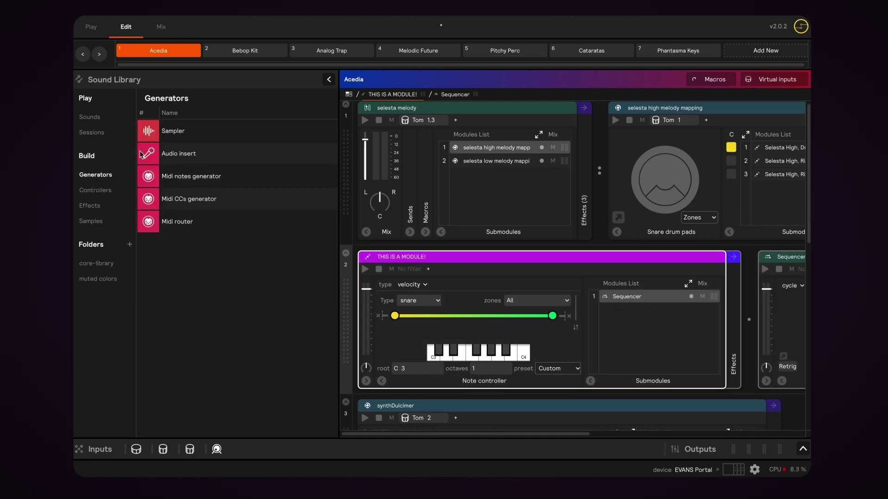
pyautogui.moveTo(174, 141); pyautogui.dragTo(586, 310)
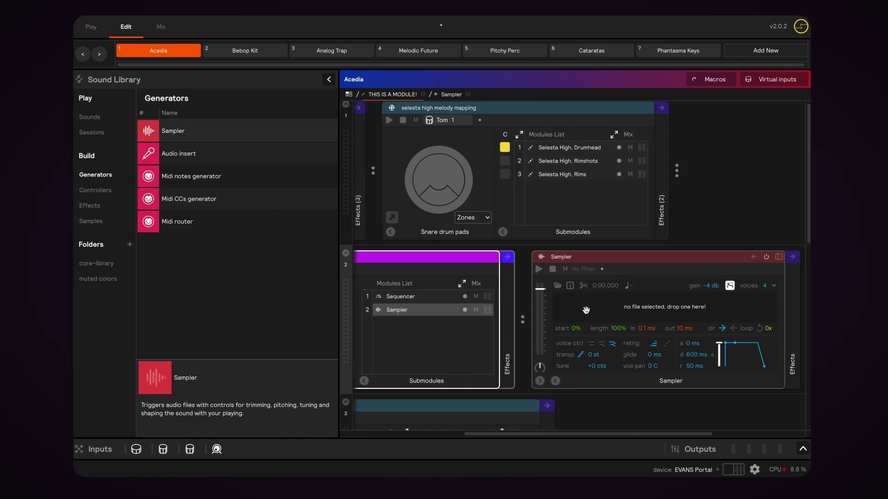
pyautogui.click(407, 297)
pyautogui.moveTo(211, 134); pyautogui.dragTo(615, 303)
# Step: Collapse the sound library and nest THIS IS A MODULE! inside selesta melody
pyautogui.click(328, 79)
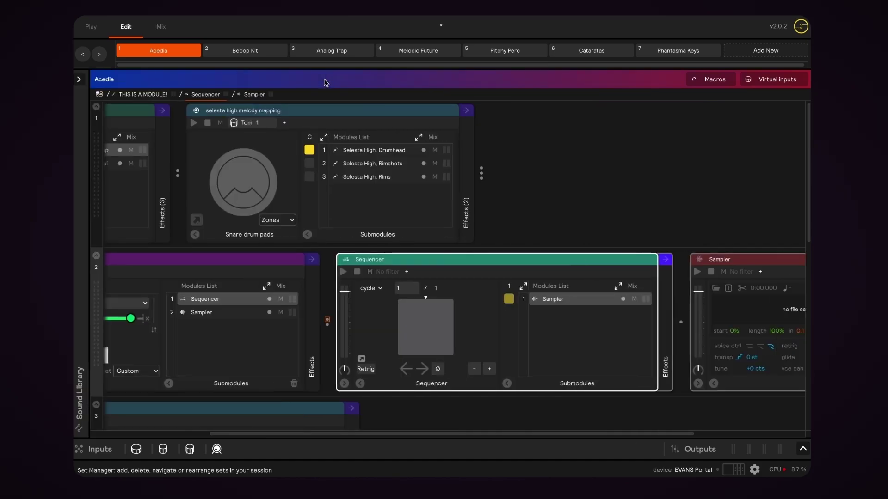
pyautogui.click(221, 262)
pyautogui.moveTo(221, 261); pyautogui.dragTo(460, 331)
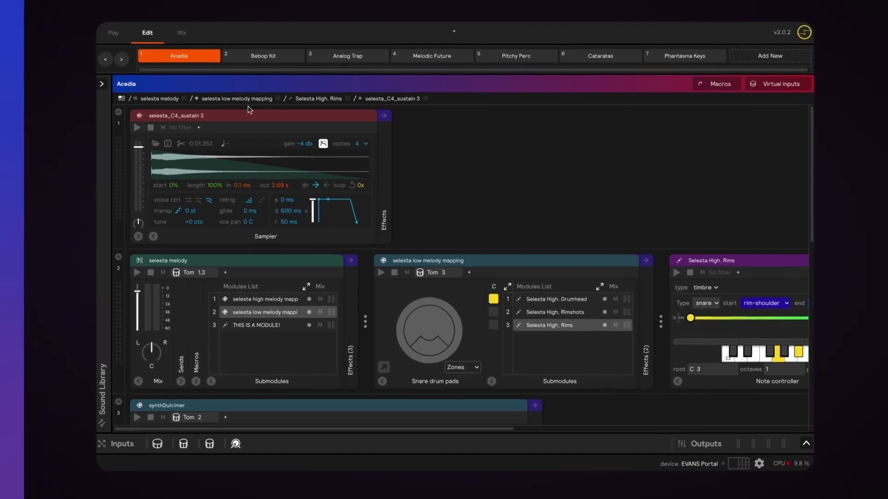
# Step: Select selesta melody and play its selesta_C4_sustain 3 sampler
pyautogui.click(168, 260)
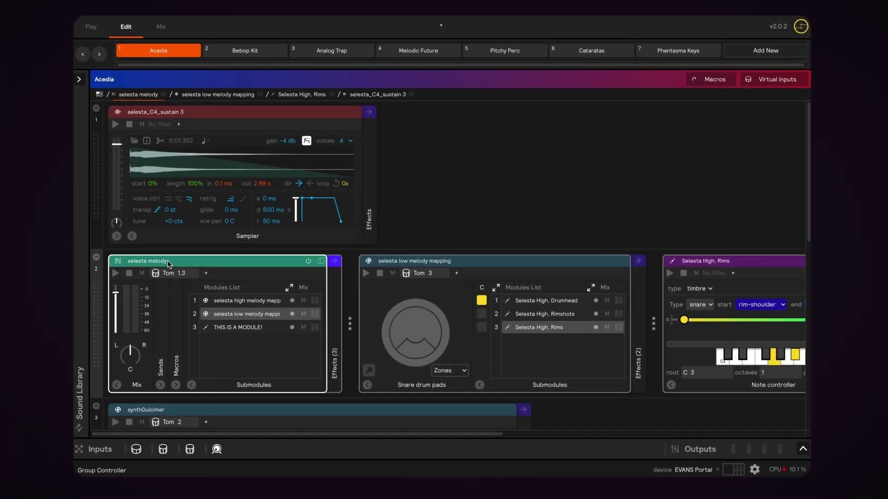
pyautogui.click(192, 112)
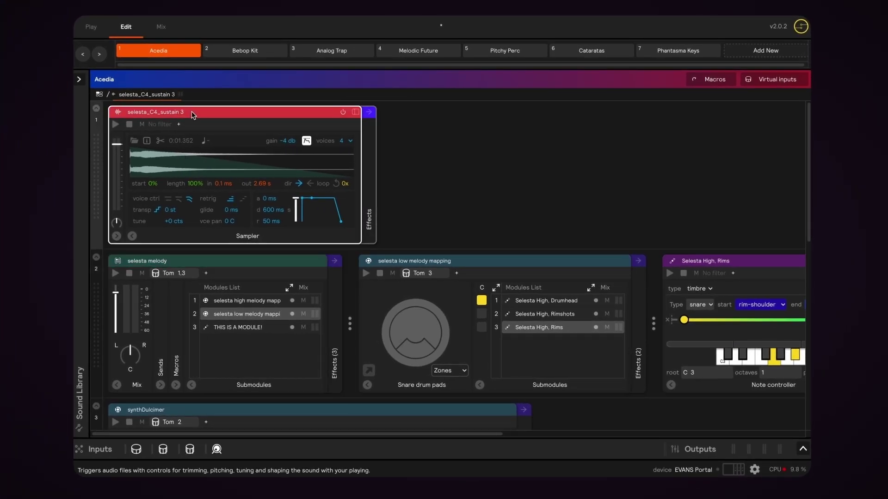
pyautogui.click(115, 124)
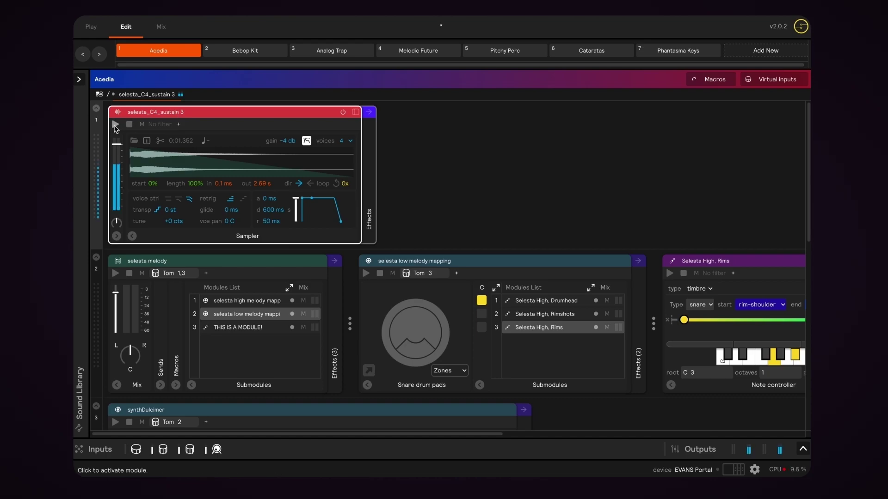
# Step: Add a Note controller to the rack and move the selesta_C4_sustain 3 sampler into its submodules
pyautogui.click(79, 79)
pyautogui.moveTo(178, 228); pyautogui.dragTo(368, 254)
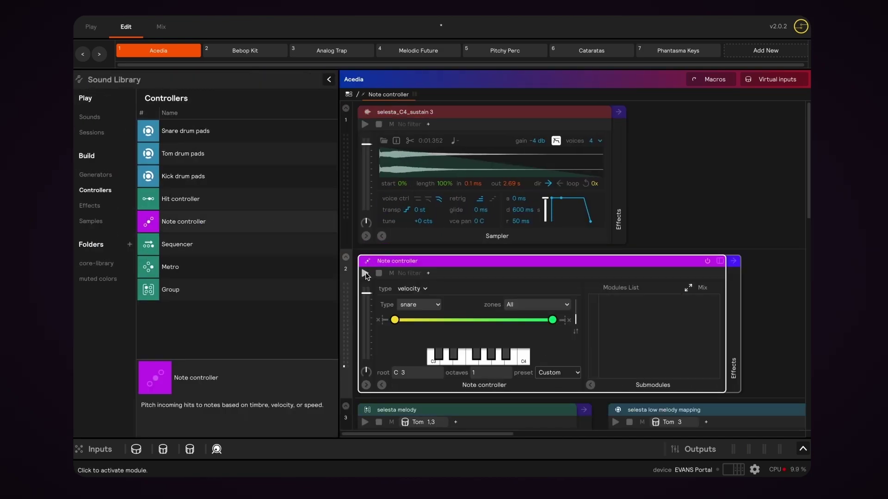
pyautogui.moveTo(406, 113); pyautogui.dragTo(602, 316)
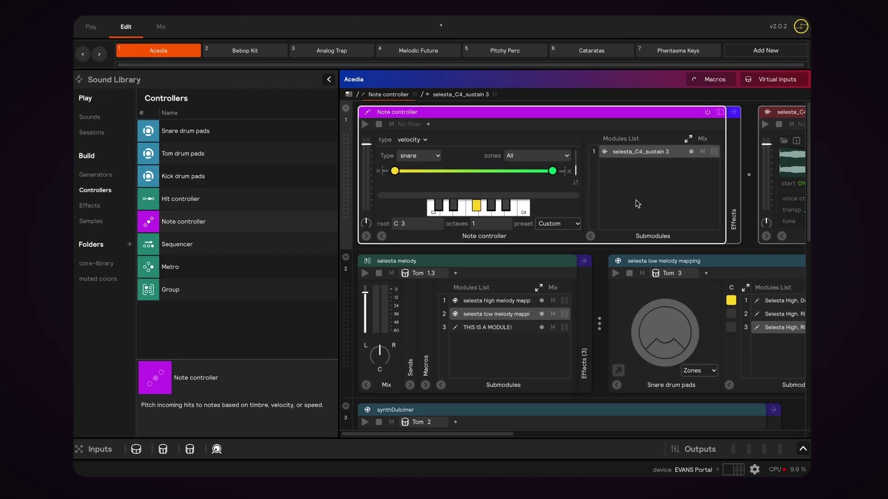
# Step: Close the library and open selesta low melody mapping, Selesta High, Rims, and its selesta_C4_sustain 3 sampler
pyautogui.click(329, 80)
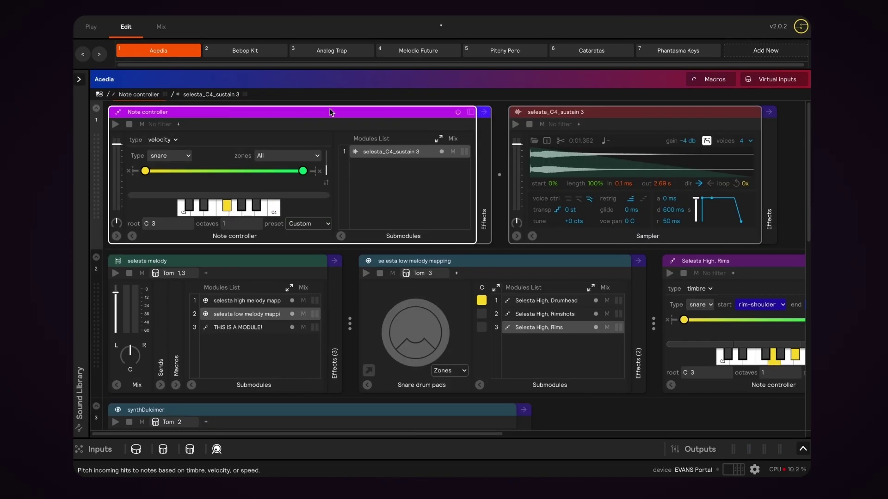
pyautogui.click(566, 111)
pyautogui.click(481, 263)
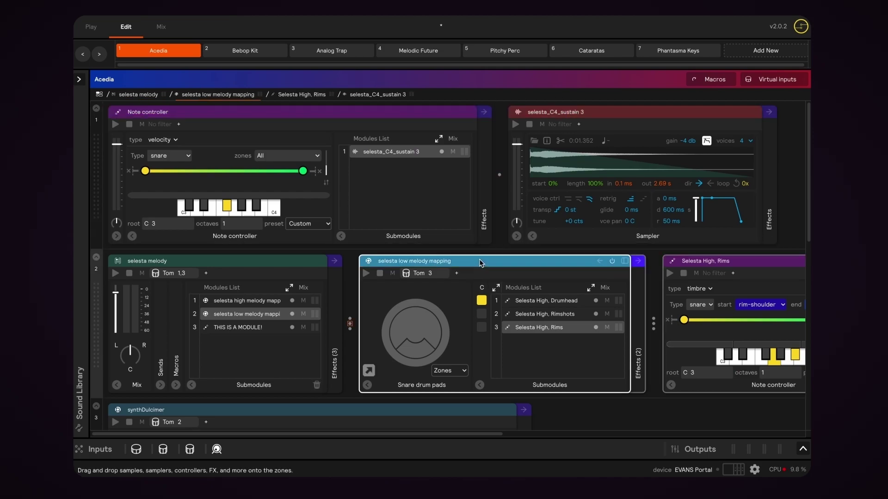
pyautogui.click(532, 261)
pyautogui.click(553, 259)
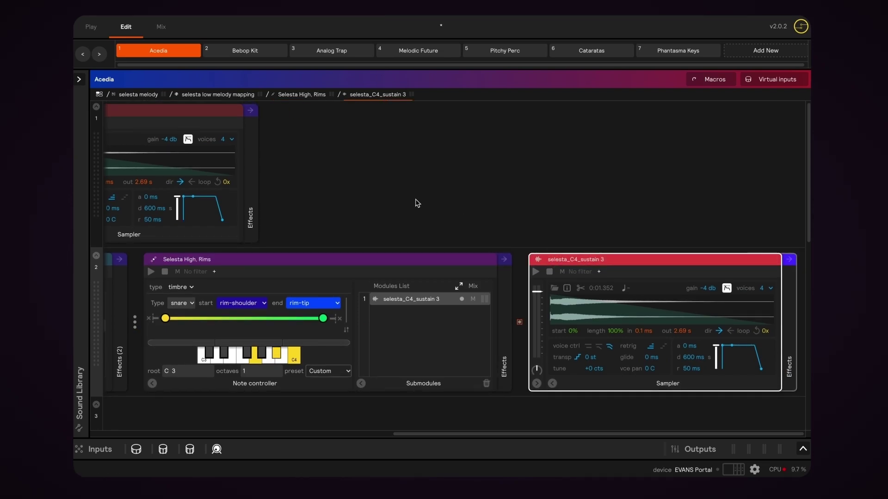
pyautogui.click(200, 112)
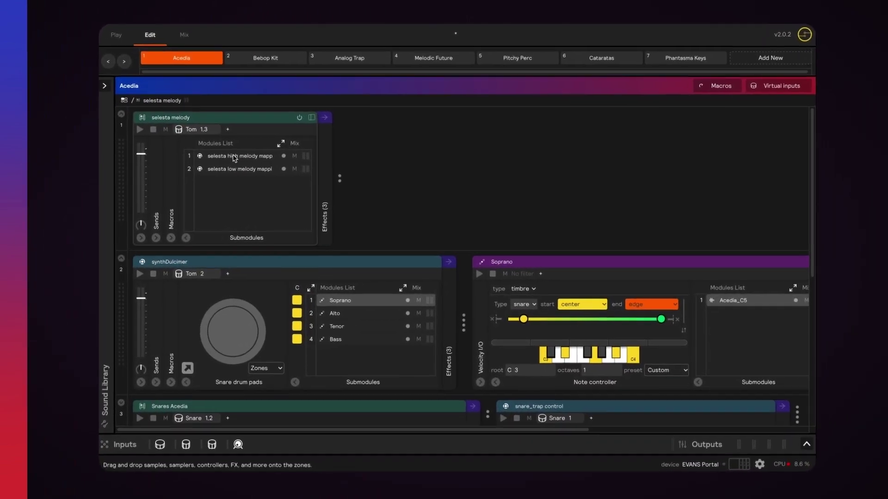
# Step: Open selesta high melody mapping, Selesta High, Drumhead and its sampler, then hide all three panels
pyautogui.click(533, 191)
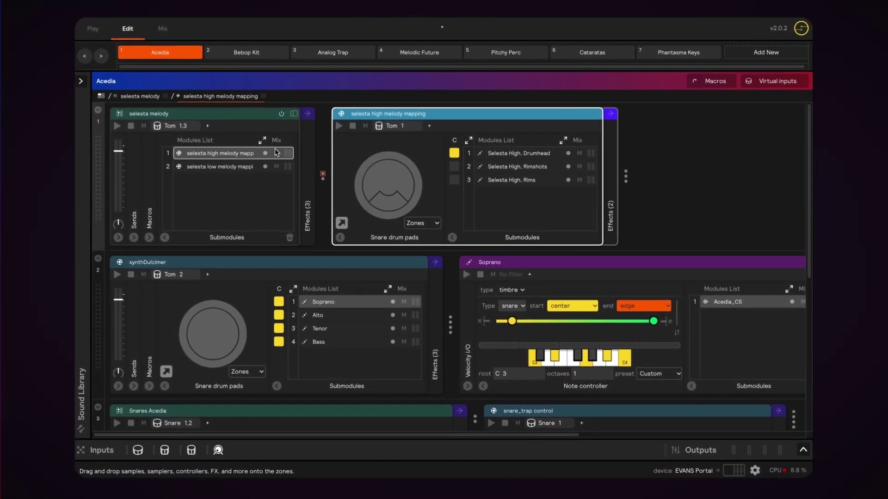
pyautogui.click(513, 155)
pyautogui.click(585, 155)
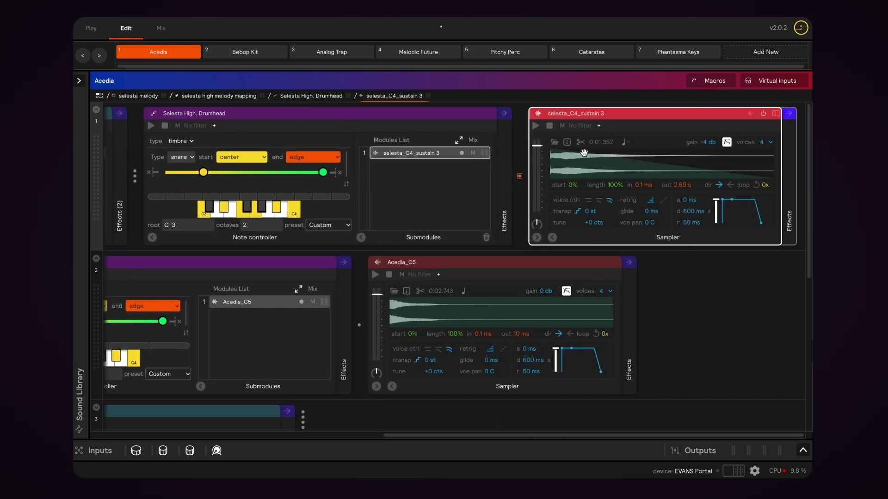
pyautogui.click(750, 114)
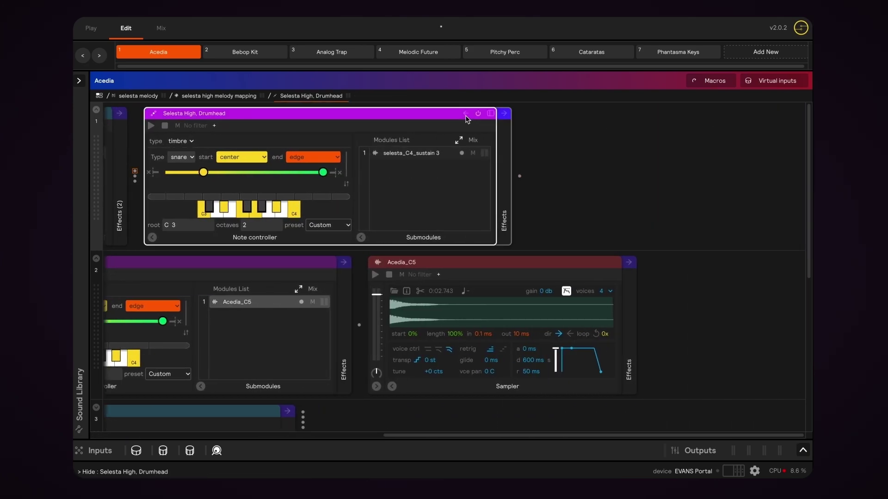
pyautogui.click(466, 118)
pyautogui.click(573, 117)
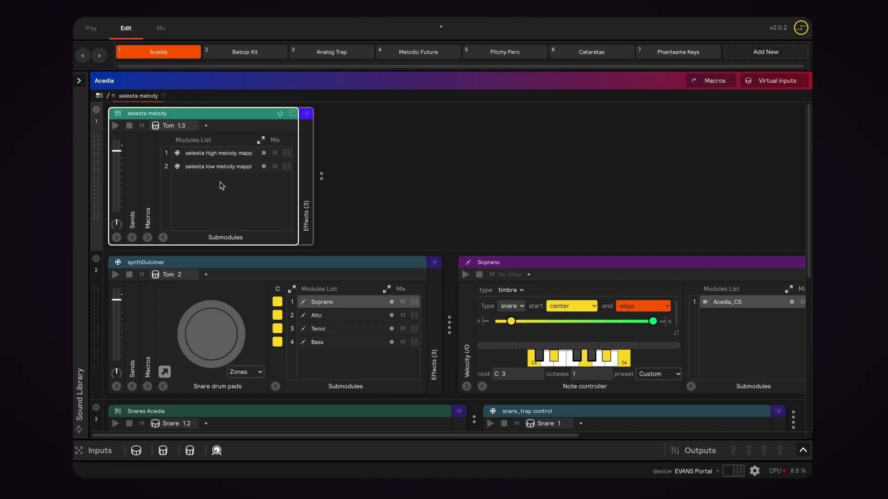
# Step: Reopen the Drumhead chain, collapse Snare drum pads and Drumhead, and open selesta_C4_sustain 3
pyautogui.click(217, 156)
pyautogui.click(507, 154)
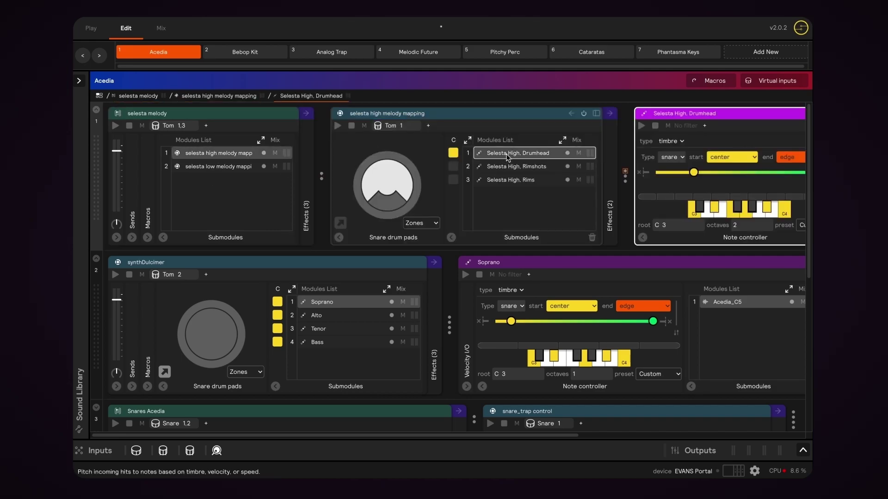
pyautogui.click(339, 238)
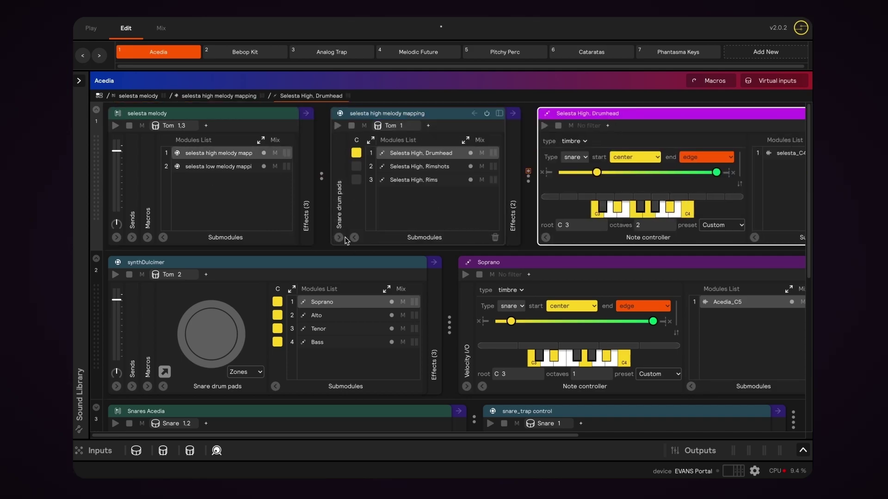
pyautogui.click(546, 237)
pyautogui.click(620, 152)
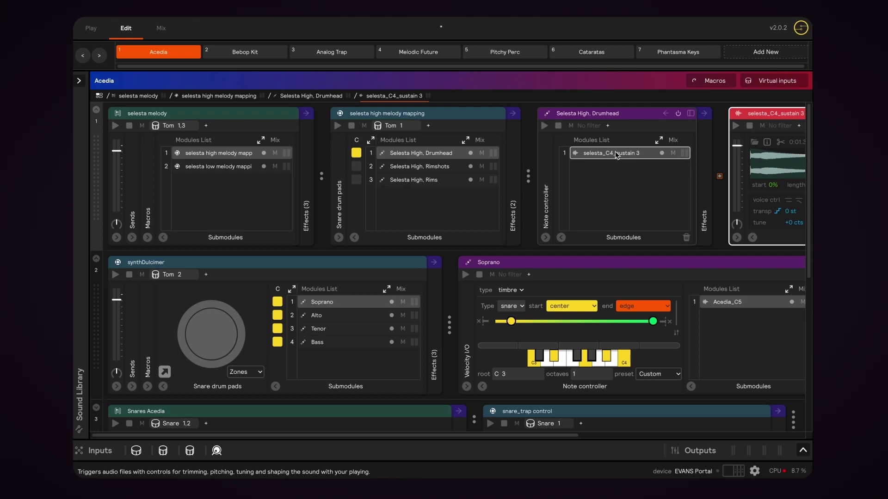
# Step: Show synthDulcimer's Soprano, Alto, Tenor and then Bass modules in row 2
pyautogui.click(322, 303)
pyautogui.click(323, 320)
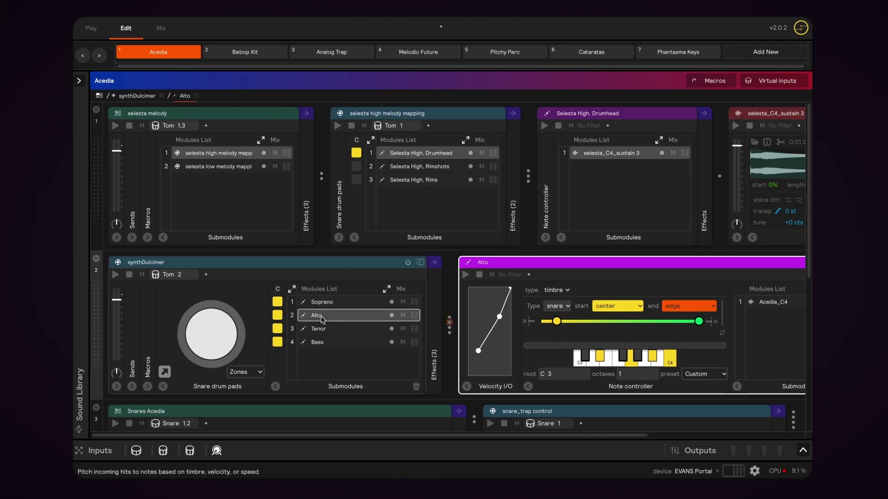
pyautogui.click(330, 331)
pyautogui.moveTo(330, 343); pyautogui.dragTo(472, 214)
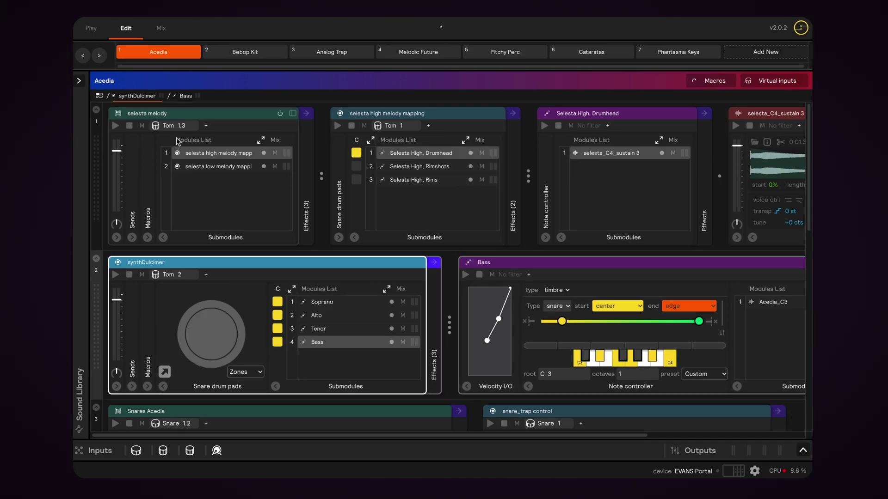
pyautogui.click(145, 117)
pyautogui.click(96, 111)
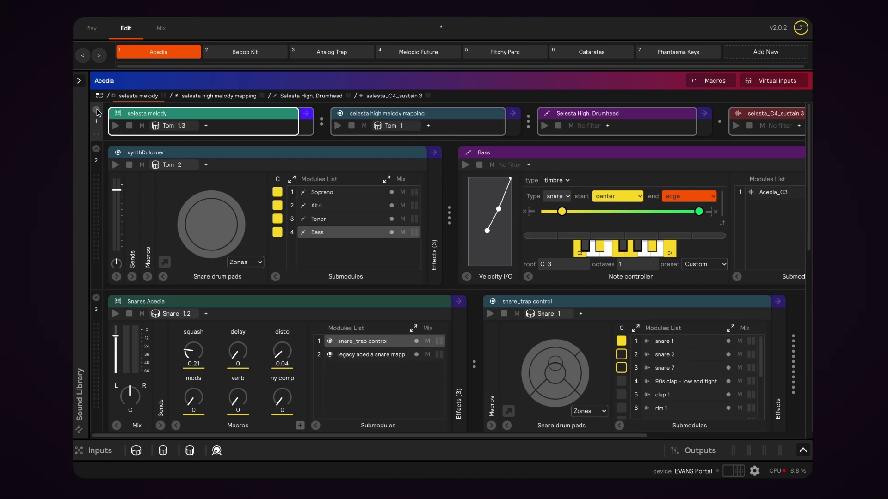
pyautogui.click(96, 111)
pyautogui.click(97, 258)
pyautogui.click(96, 250)
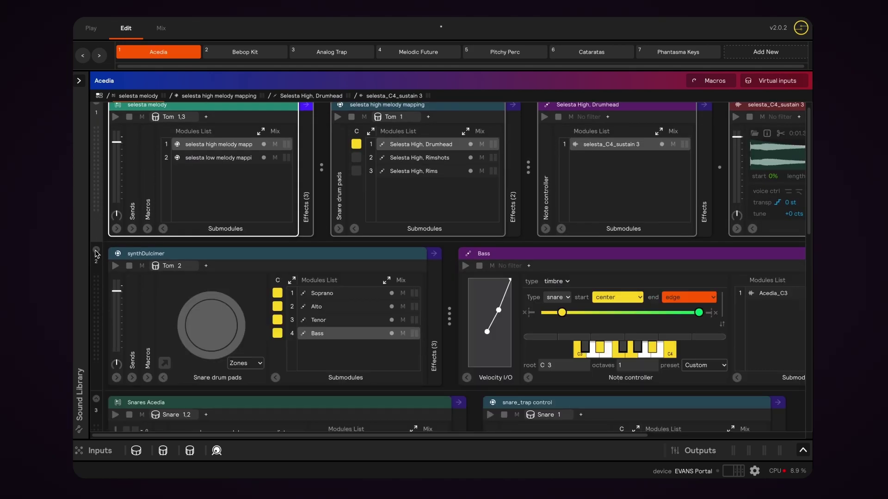
pyautogui.scroll(-2, 98, 254)
pyautogui.click(98, 302)
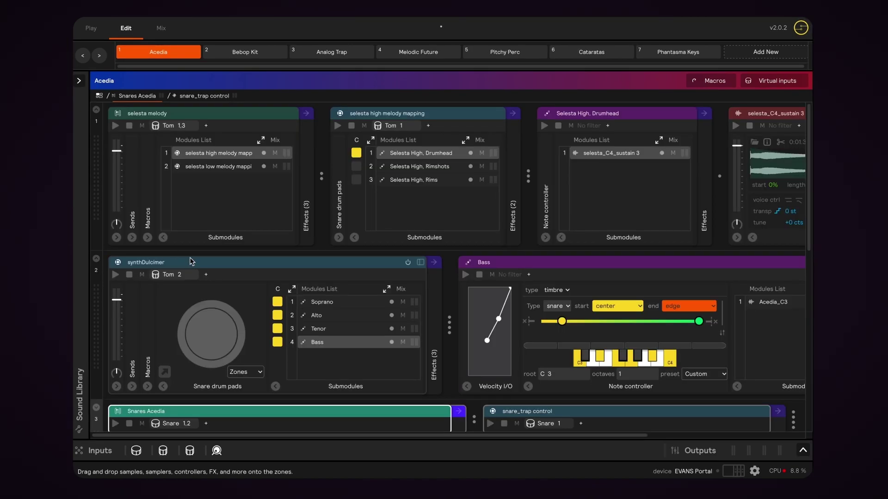
pyautogui.click(192, 265)
pyautogui.click(221, 117)
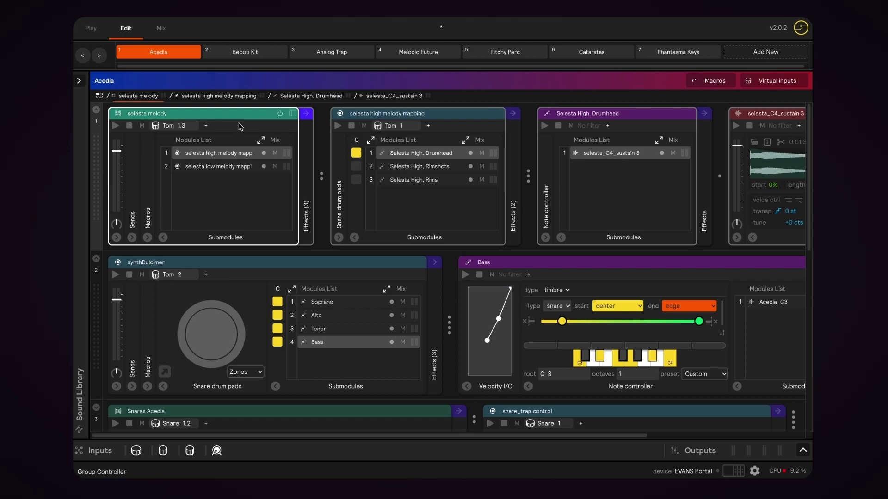
# Step: Delete all Acedia modules and place a Tom drum pads module on the empty layer
pyautogui.press('Delete')
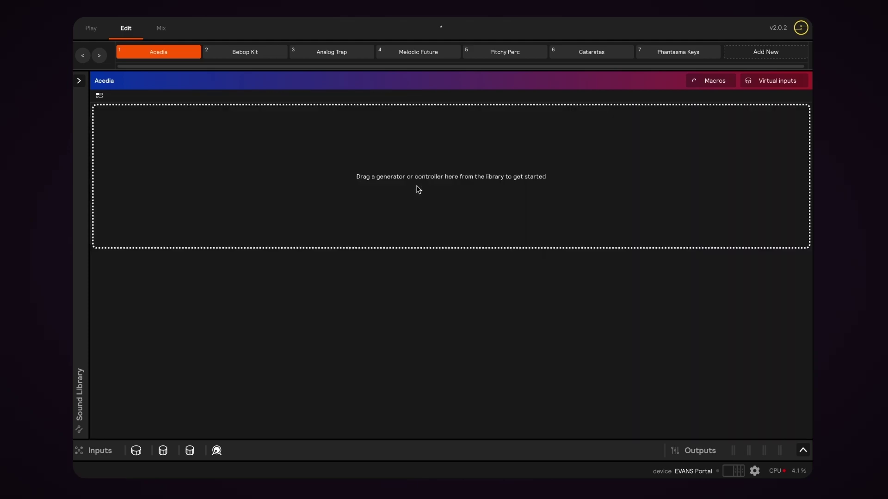
pyautogui.click(78, 80)
pyautogui.moveTo(168, 162); pyautogui.dragTo(368, 161)
pyautogui.click(329, 80)
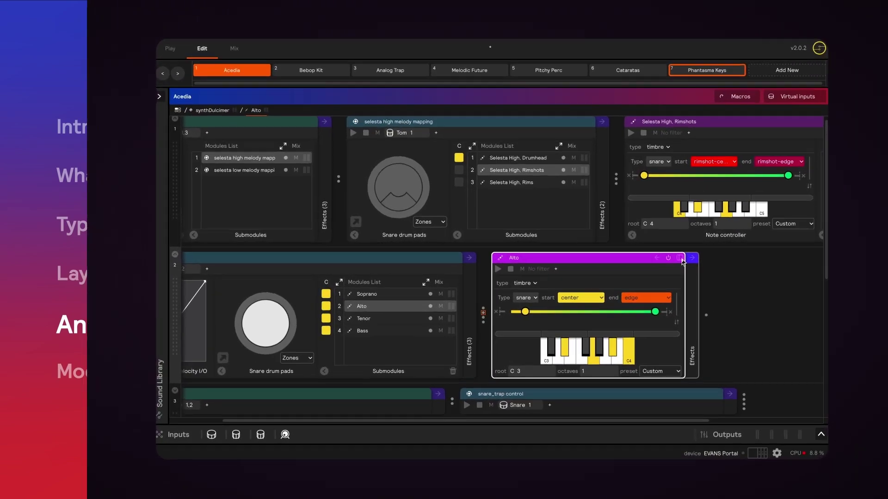
# Step: Toggle Alto's Sends and Macros sections on and off, and hide its Mix section
pyautogui.click(760, 254)
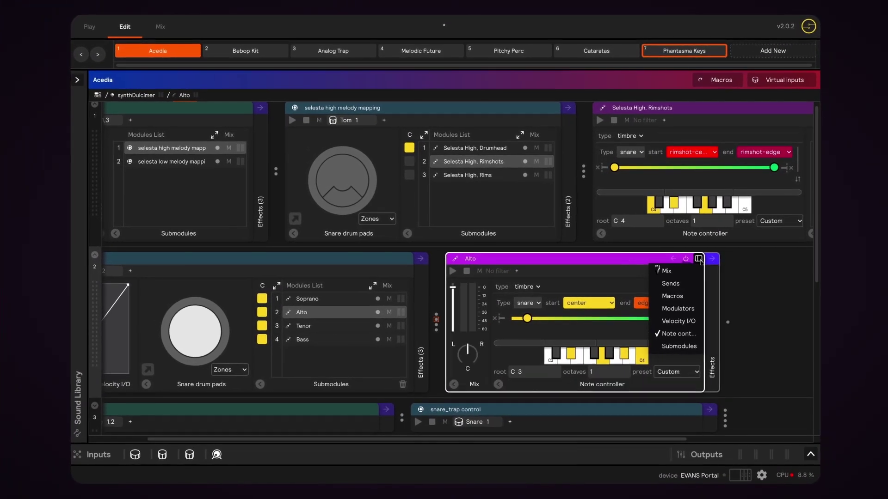
pyautogui.click(671, 284)
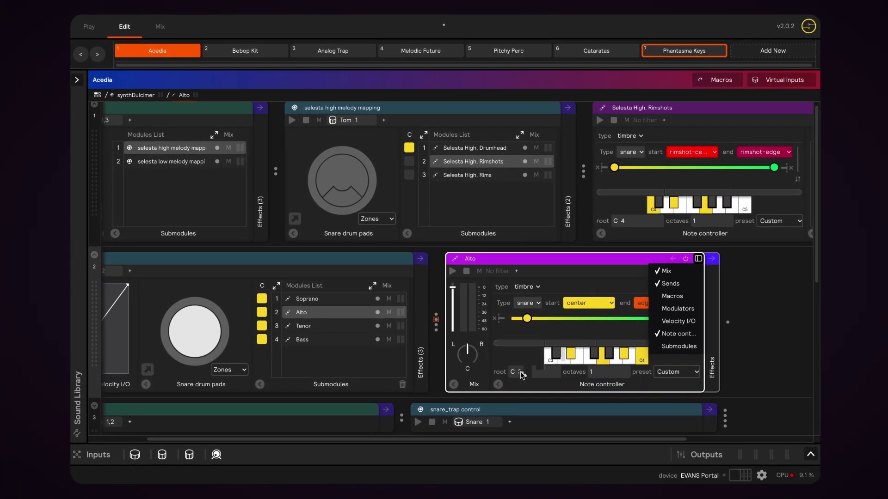
pyautogui.click(668, 297)
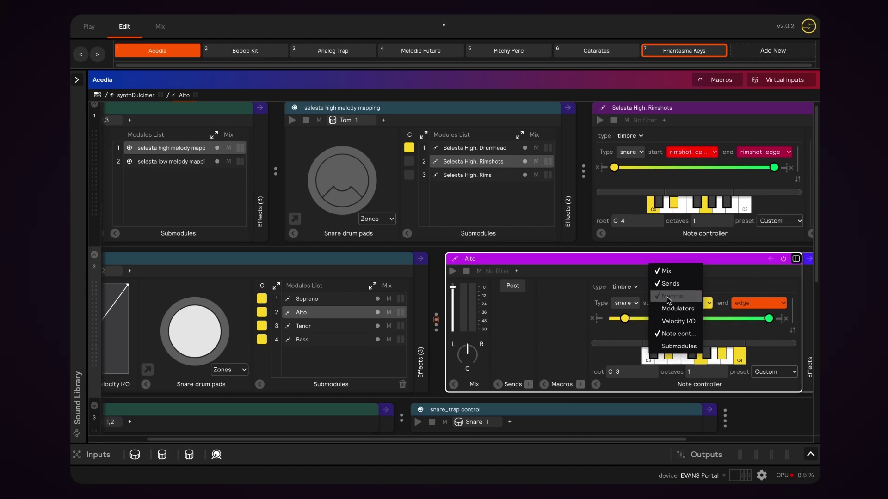
pyautogui.click(667, 297)
pyautogui.click(671, 283)
pyautogui.click(673, 272)
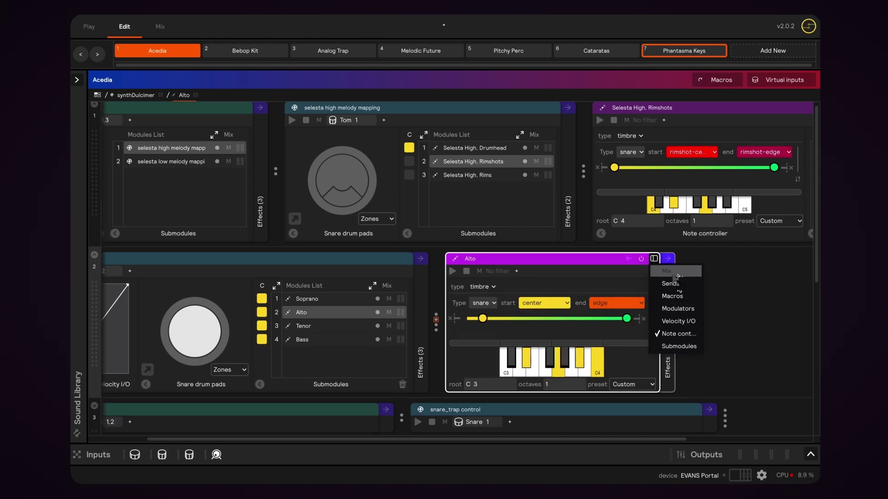
pyautogui.click(573, 291)
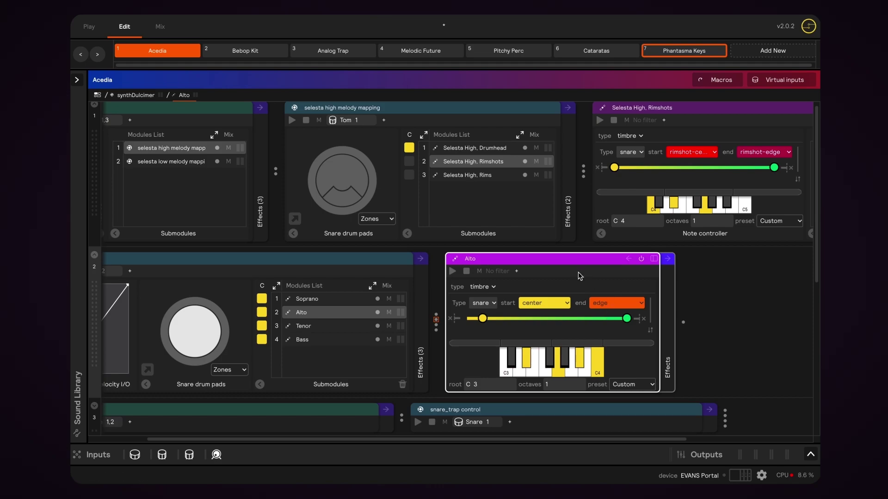
# Step: Show Alto's Mix, Submodules and Velocity I/O sections
pyautogui.click(654, 259)
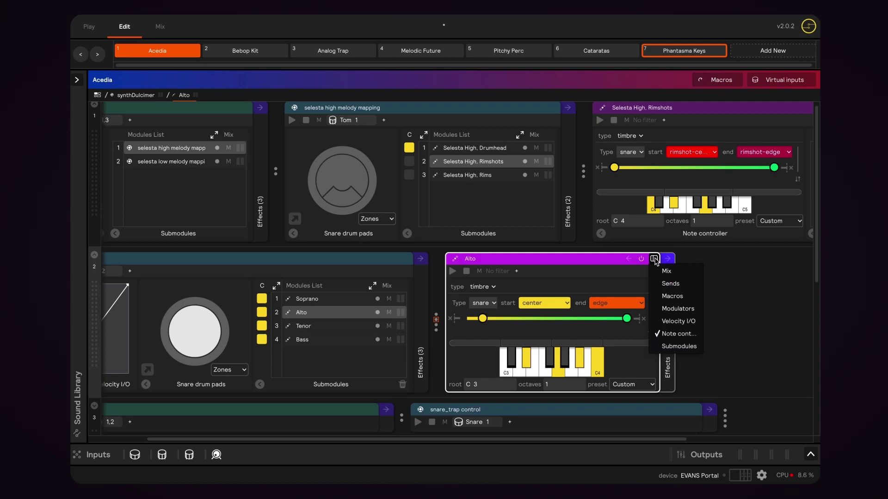
pyautogui.click(669, 272)
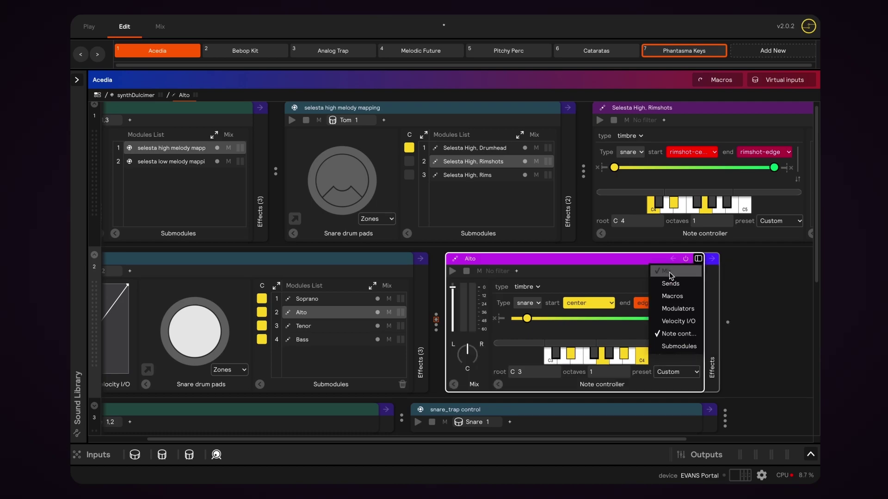
pyautogui.click(673, 347)
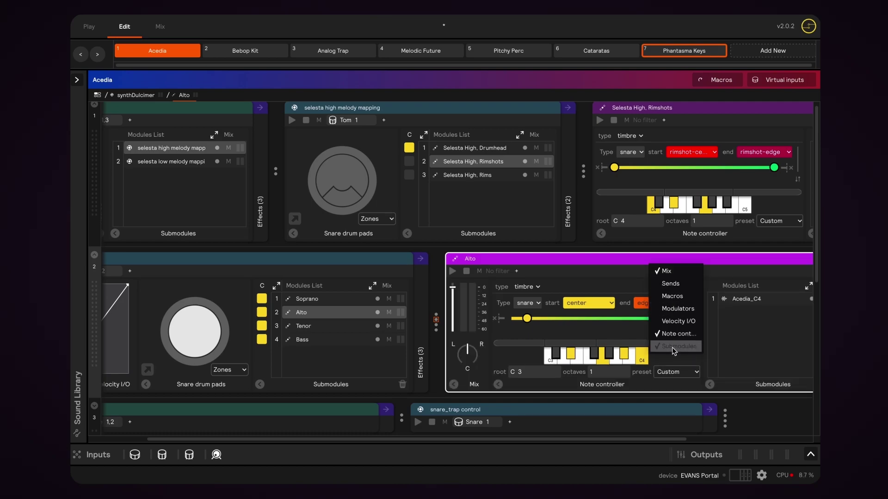
pyautogui.click(677, 320)
pyautogui.click(601, 265)
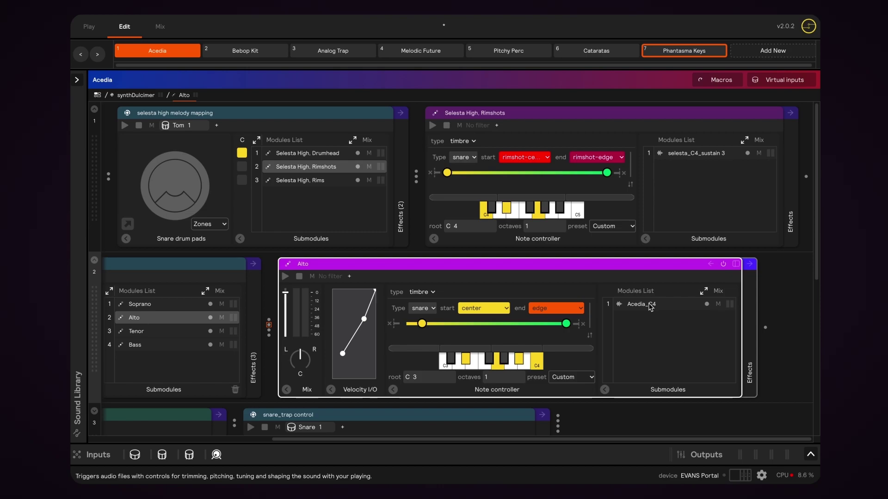
# Step: Show Alto's Sends, Macros and Modulators sections
pyautogui.click(735, 264)
pyautogui.click(751, 289)
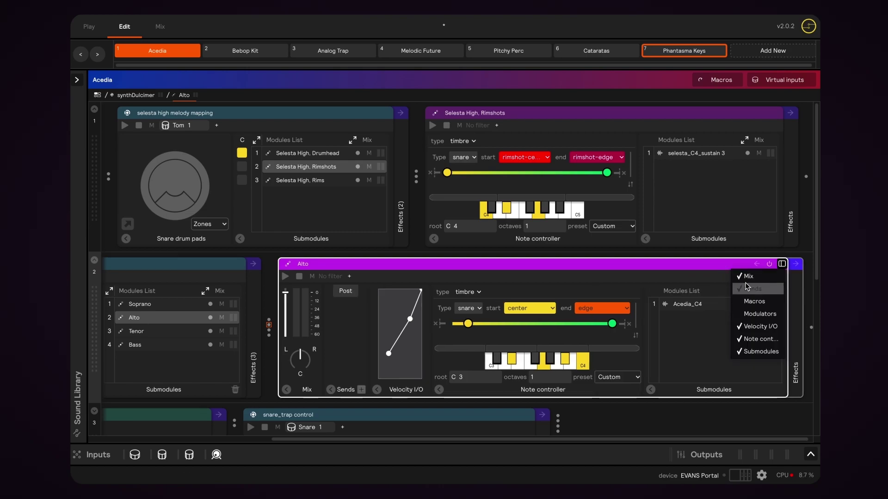
pyautogui.click(750, 301)
pyautogui.click(760, 314)
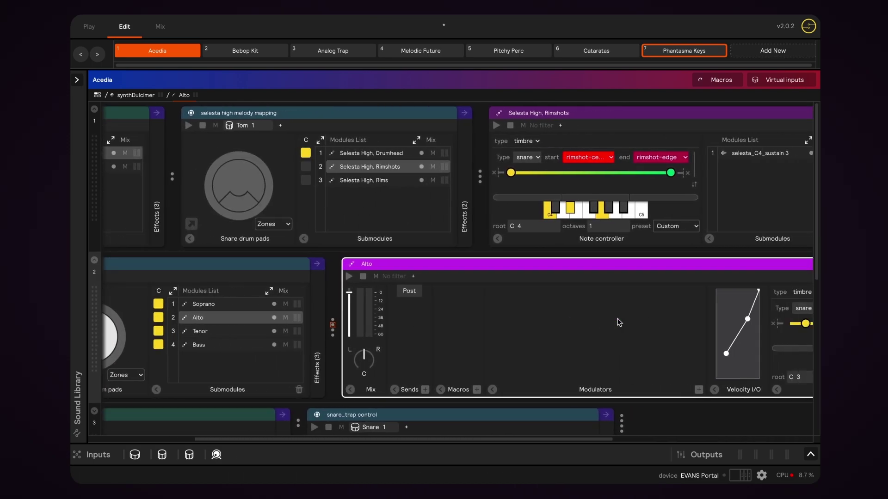
pyautogui.scroll(-1, 657, 305)
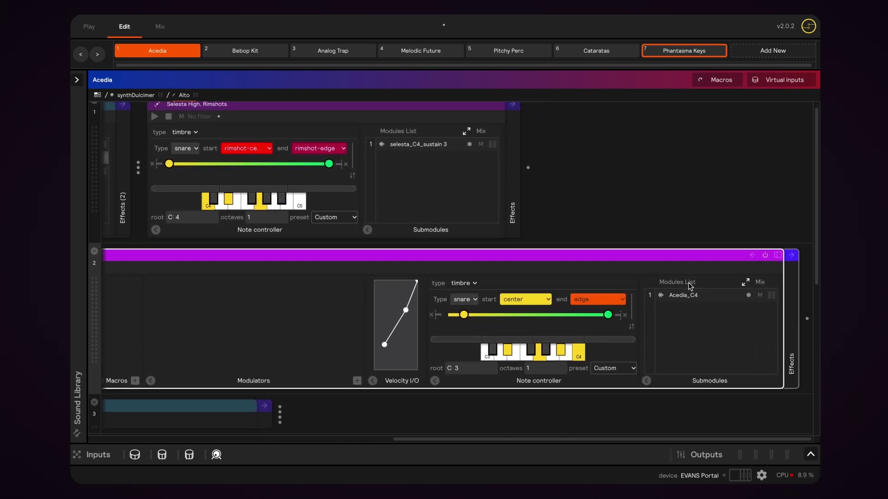
# Step: Hide Alto's Mix and Sends panels and collapse Velocity I/O, Modulators and Macros
pyautogui.click(777, 256)
pyautogui.click(780, 267)
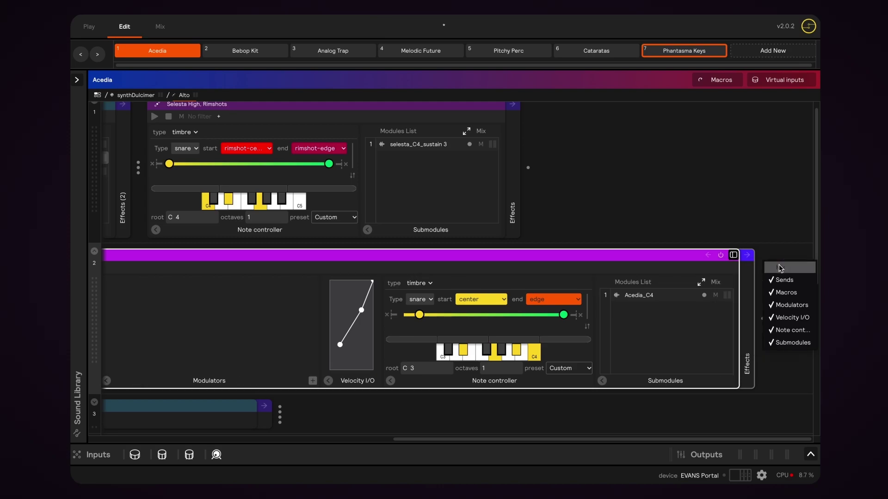
pyautogui.click(784, 280)
pyautogui.click(571, 332)
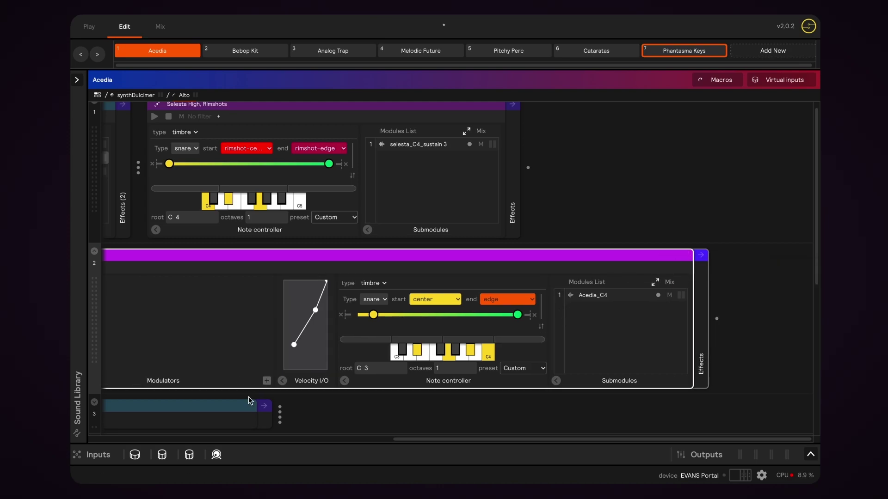
pyautogui.click(281, 381)
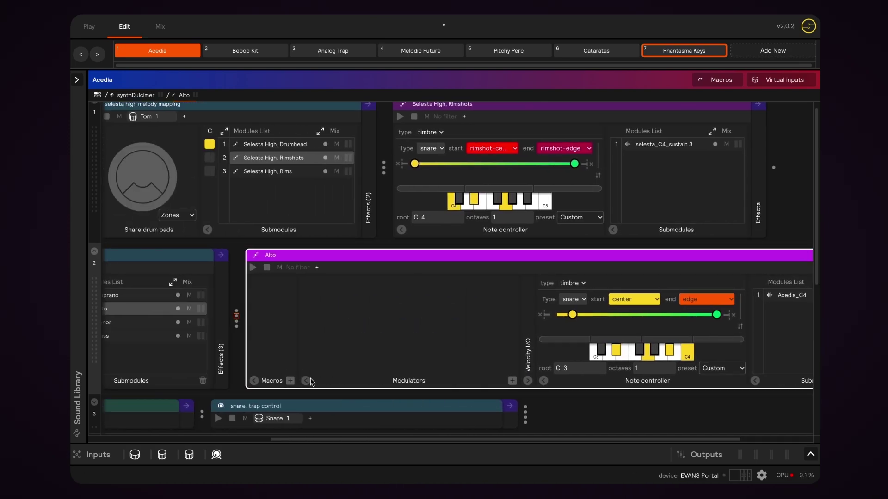
pyautogui.click(300, 381)
pyautogui.click(256, 381)
# Step: Collapse and re-expand Alto's Note controller section, then open the Acedia_C4 sample module
pyautogui.click(301, 380)
pyautogui.click(301, 381)
pyautogui.click(572, 295)
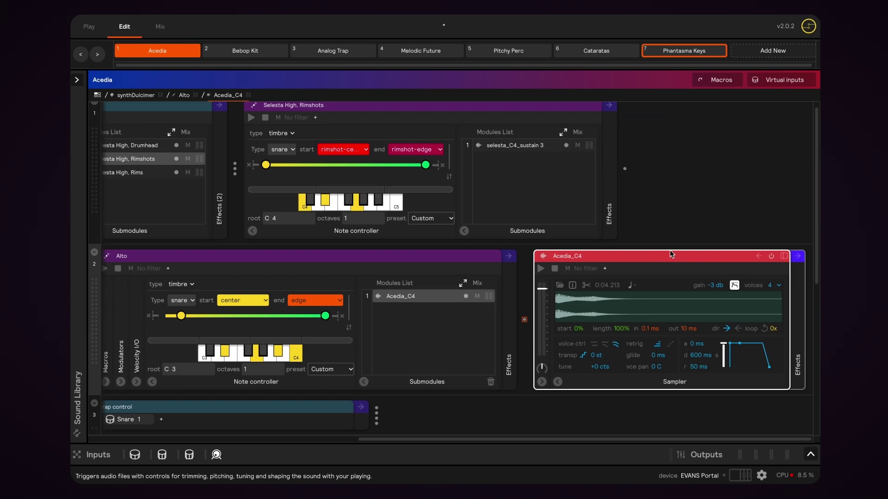
# Step: Toggle Acedia_C4's Velocity I/O panel on and off, and collapse then re-expand Alto's Submodules
pyautogui.click(783, 256)
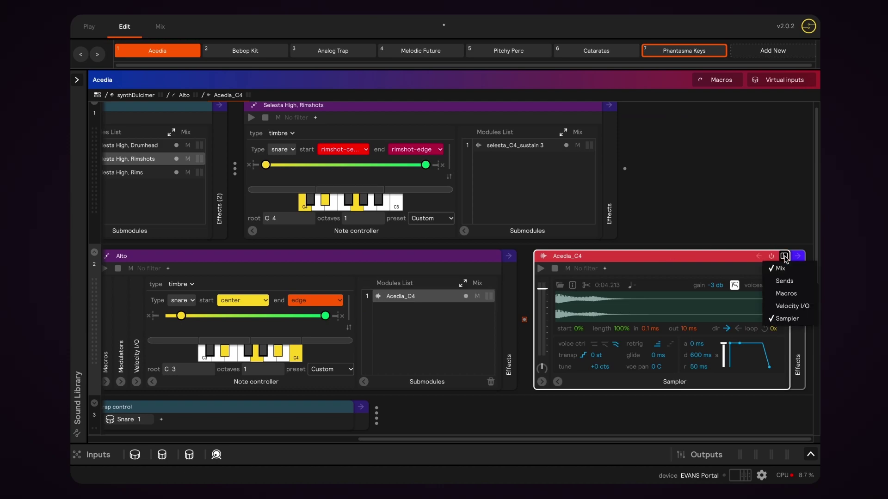
pyautogui.click(793, 306)
pyautogui.click(793, 307)
pyautogui.click(708, 262)
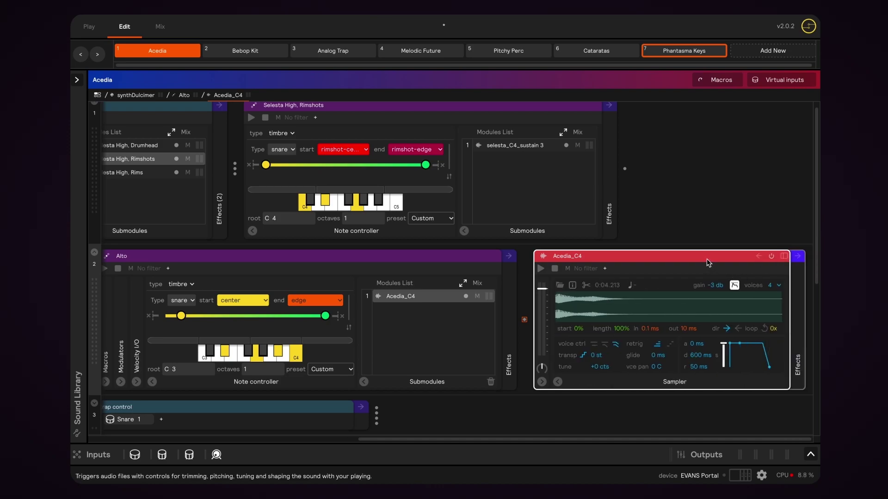
pyautogui.click(363, 382)
pyautogui.click(363, 383)
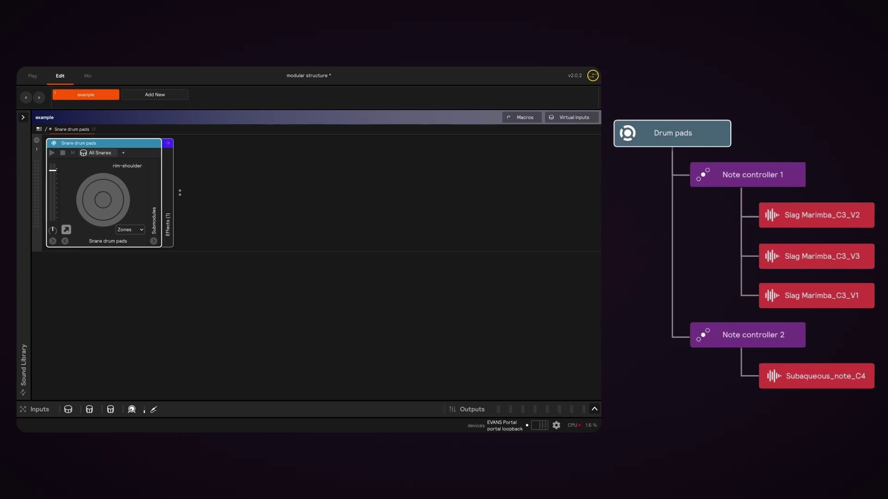
# Step: Reveal the Snare drum pads submodules list with note controller 1 and note controller 2
pyautogui.click(154, 241)
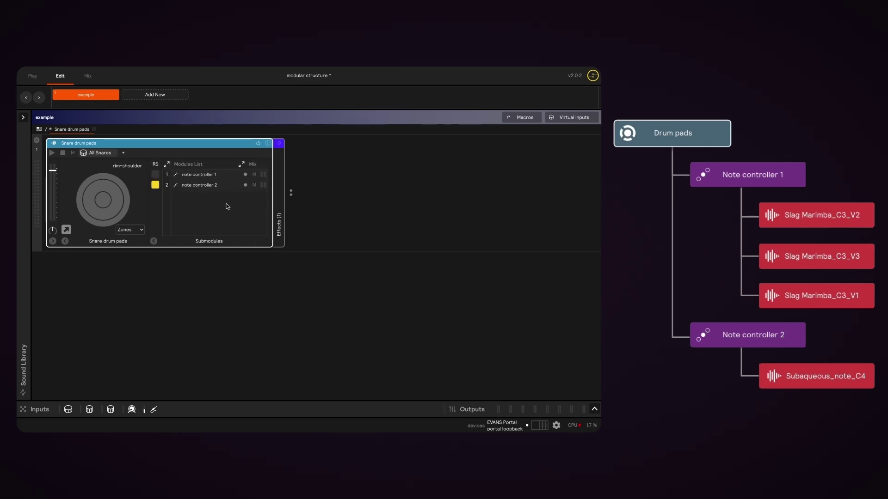
# Step: Open note controller 1 and its Slag Marimba_C3_V3 sample
pyautogui.click(208, 175)
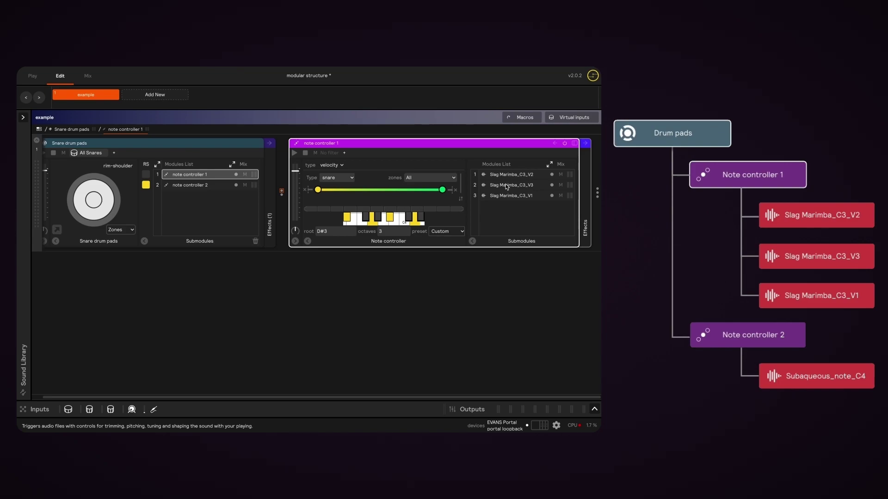
pyautogui.click(507, 185)
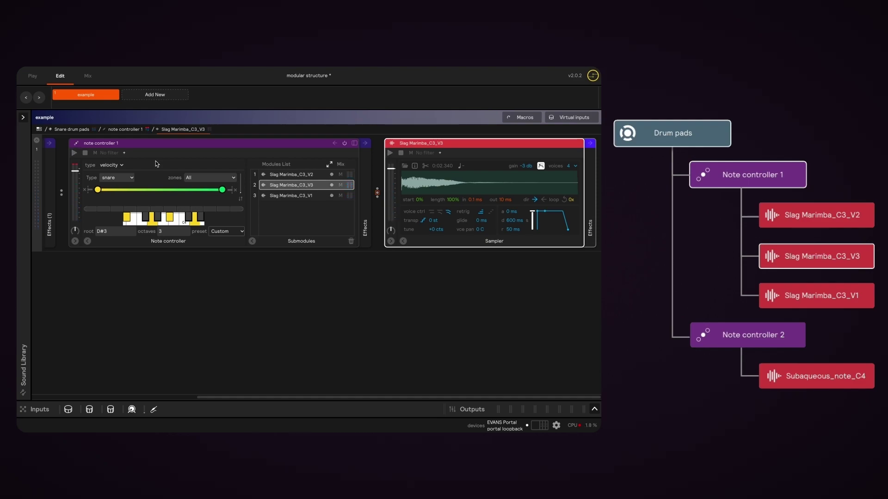
# Step: Scroll the module rack left to show Snare drum pads beside note controller 1's Slag Marimba samplers
pyautogui.hscroll(-3, 156, 161)
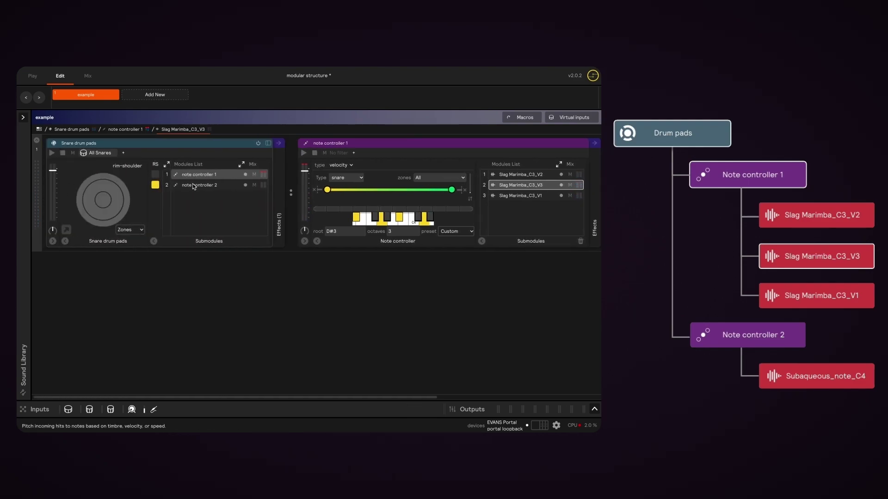
pyautogui.click(206, 186)
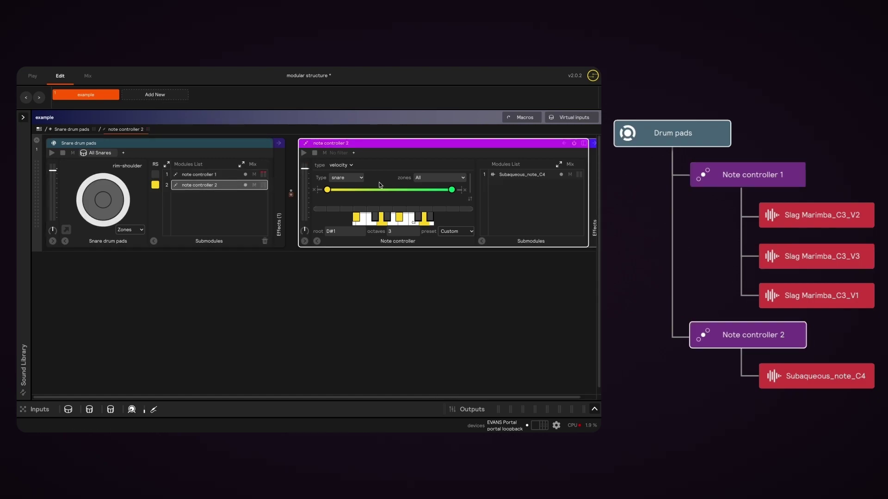
pyautogui.hscroll(1, 355, 178)
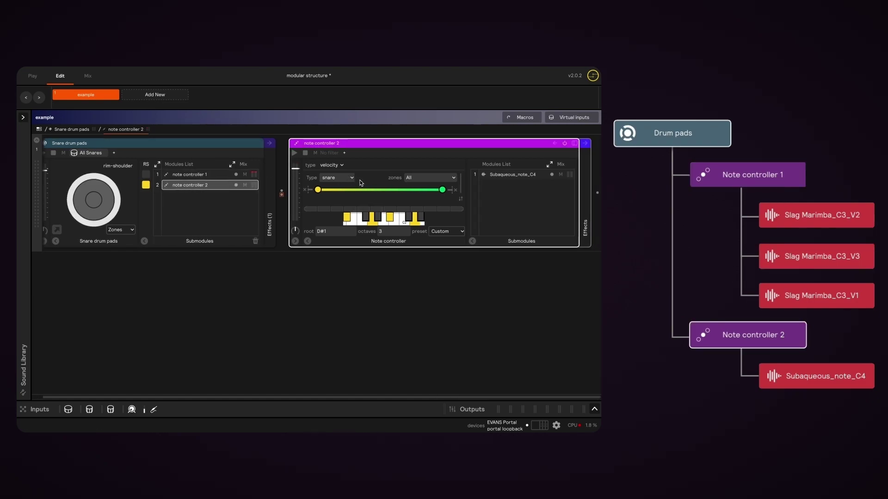
pyautogui.click(509, 176)
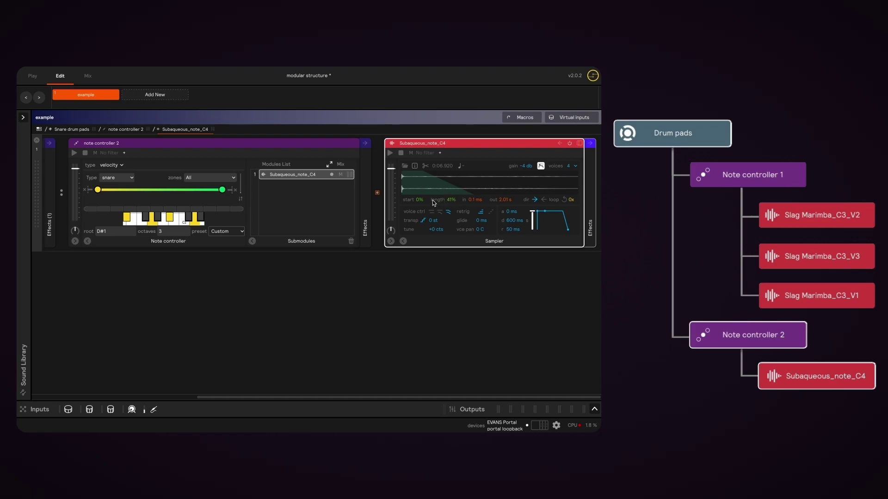
pyautogui.hscroll(-5, 434, 202)
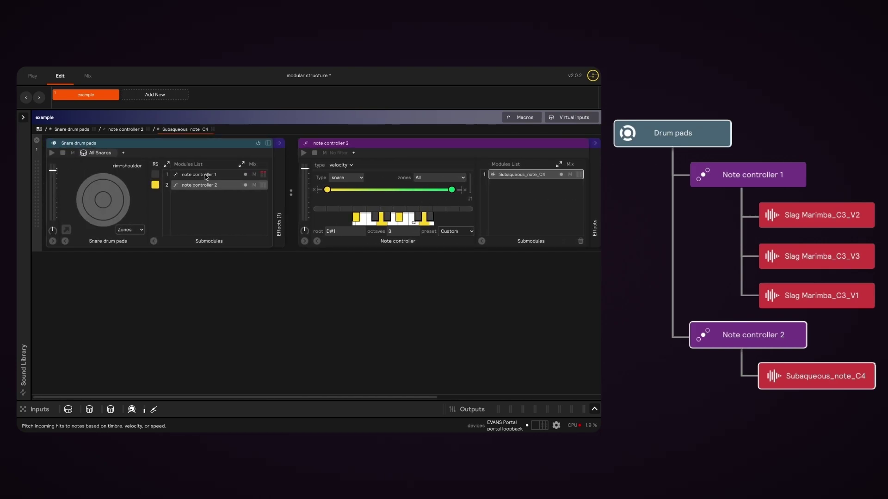
pyautogui.click(205, 177)
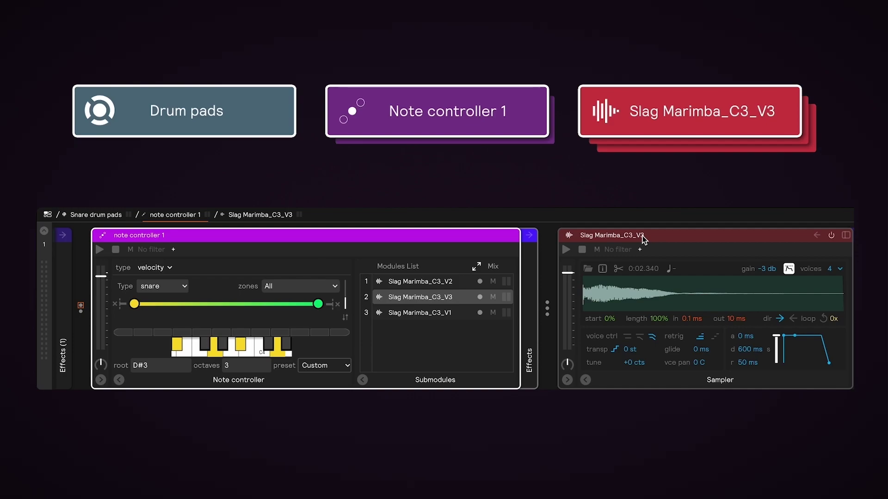
# Step: Play the Slag Marimba_C3_V3 sample, switch to Slag Marimba_C3_V2, then return to the Snare drum pads level
pyautogui.click(614, 238)
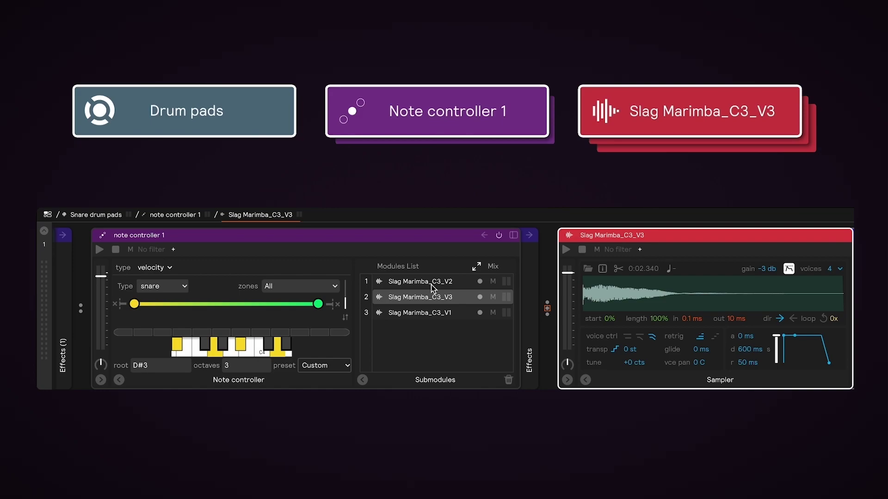
pyautogui.press('space')
pyautogui.click(431, 284)
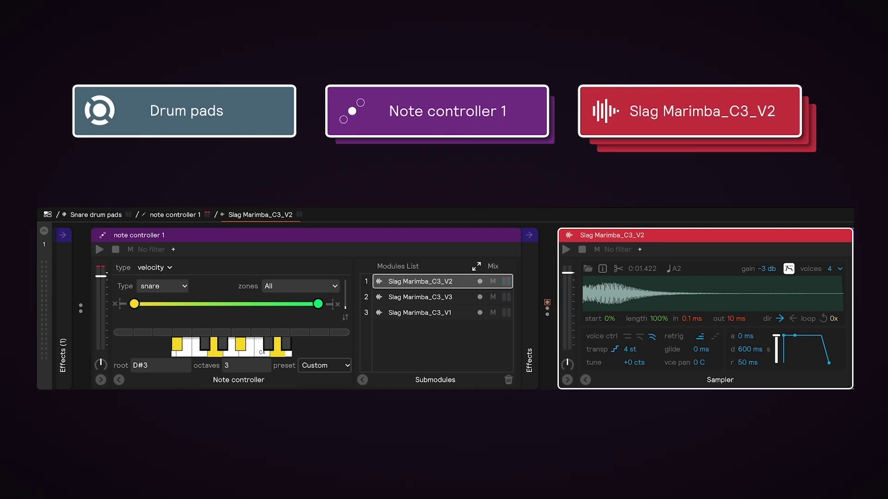
pyautogui.click(484, 235)
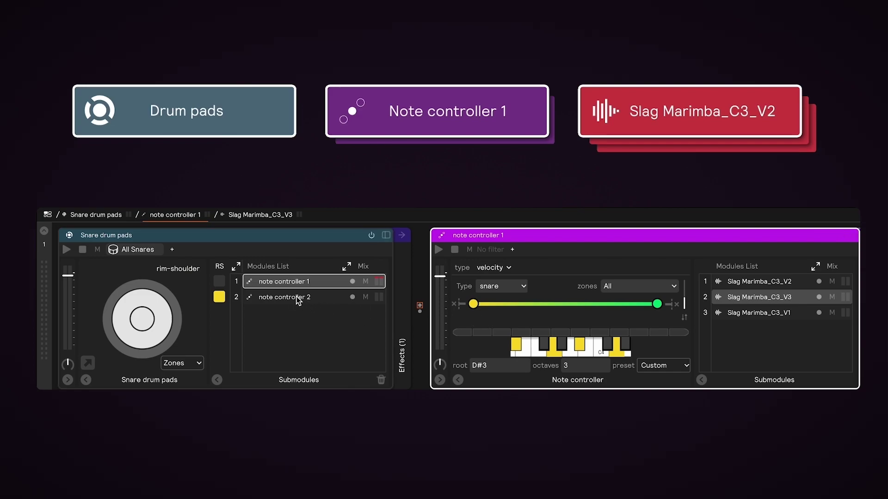
# Step: Open note controller 2 from the Snare drum pads Modules List to reveal its Subaqueous_note_C4 sampler
pyautogui.click(297, 299)
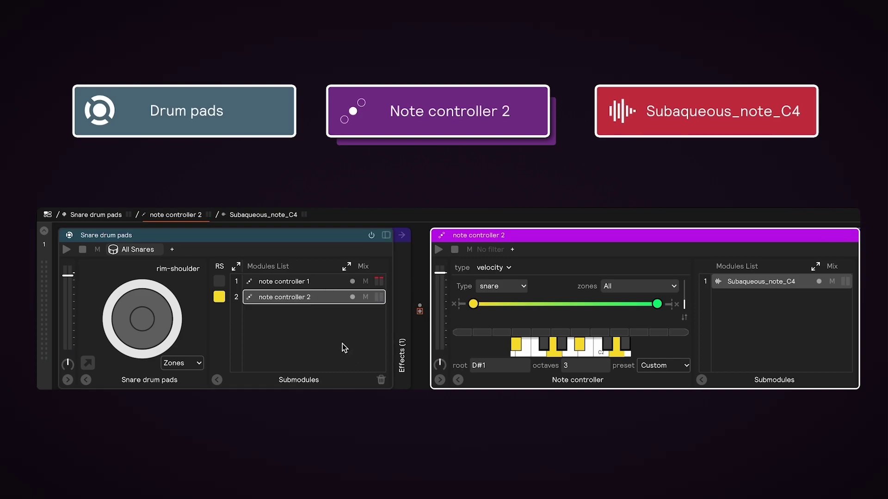
pyautogui.hscroll(1, 342, 343)
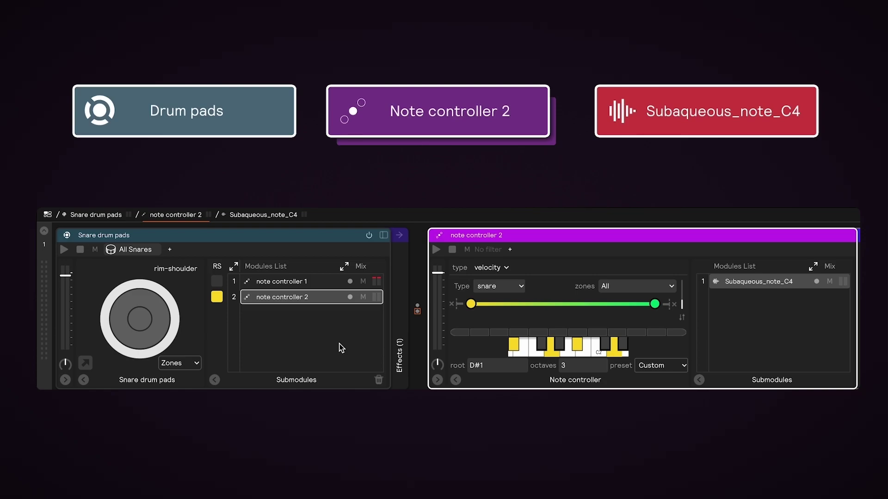